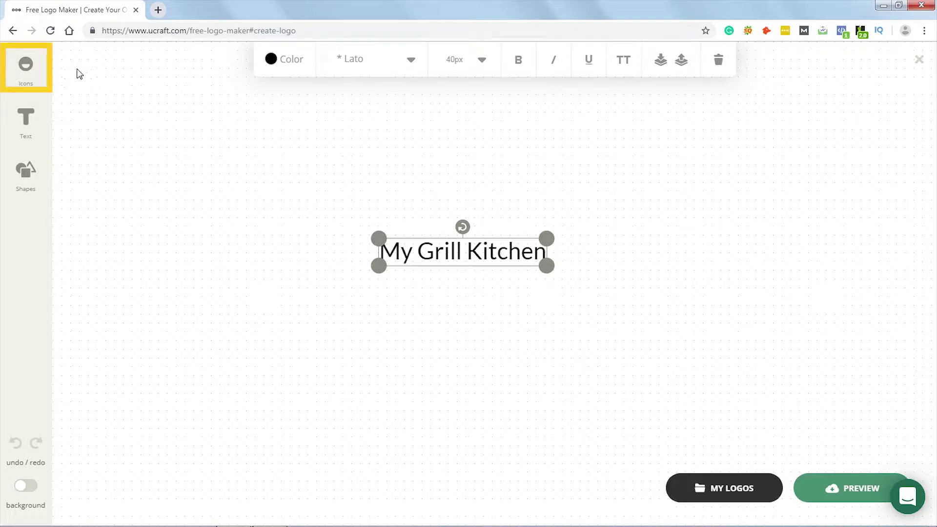
Add a steaming grill icon found by searching the icon library for "grill", placing it just left of the "My Grill Kitchen" text.
left_click(24, 66)
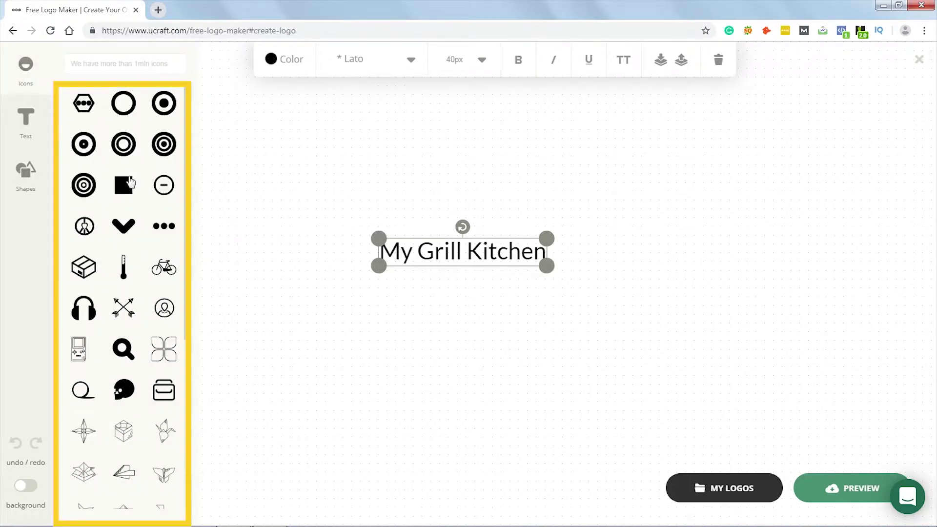
scroll(130, 183, "down", 5)
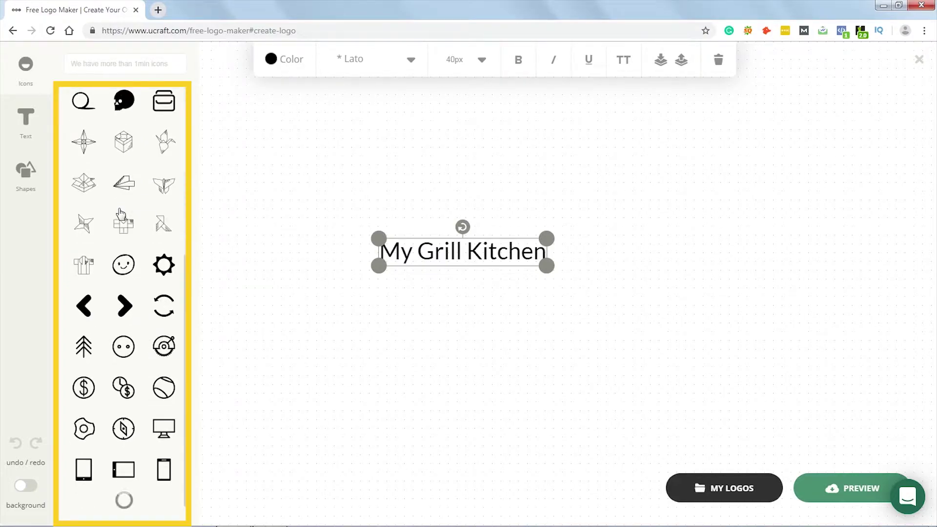
scroll(119, 218, "up", 5)
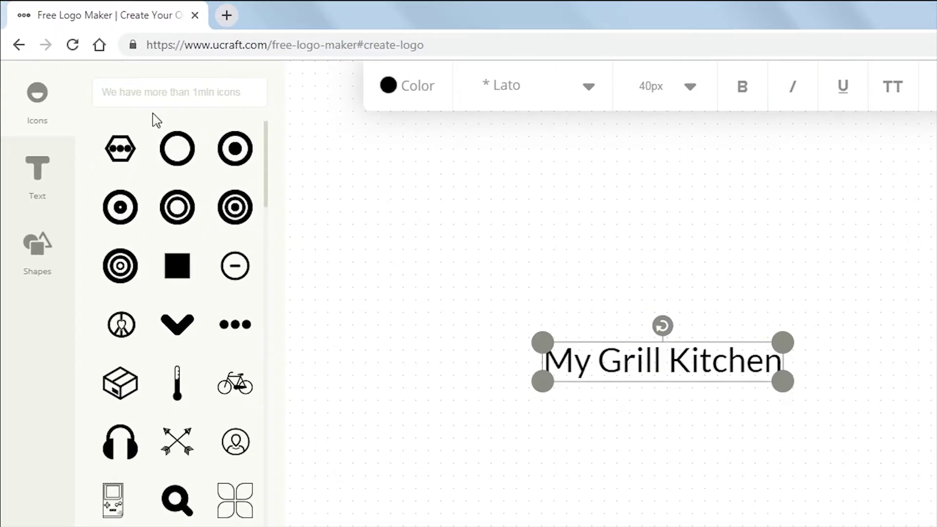
left_click(150, 89)
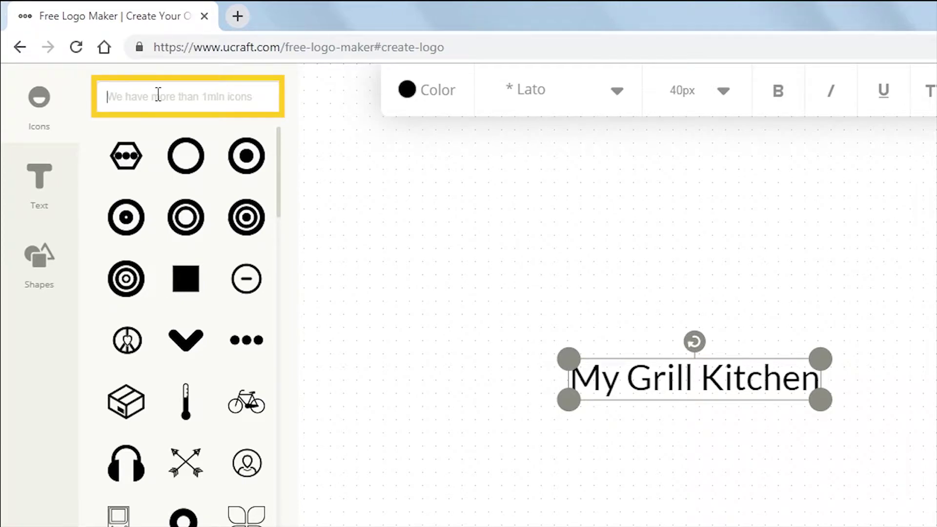
type("grill")
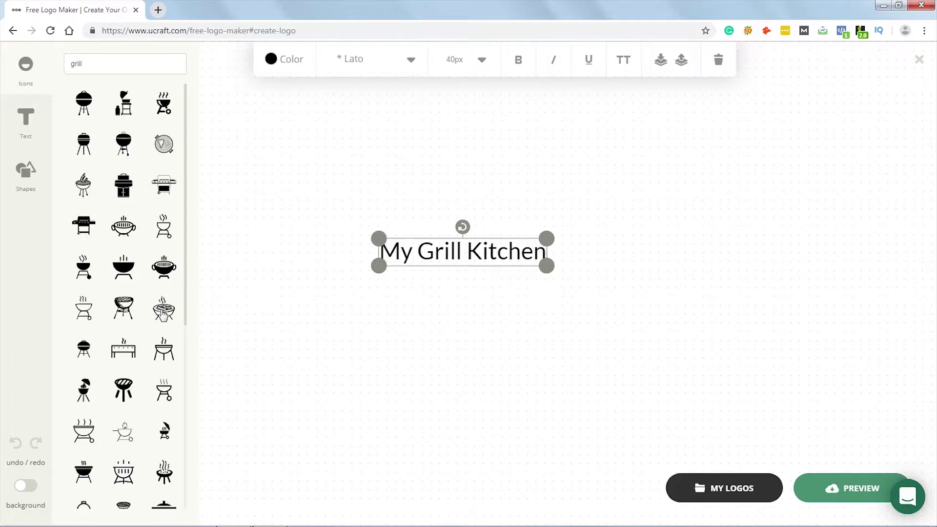
left_click(163, 314)
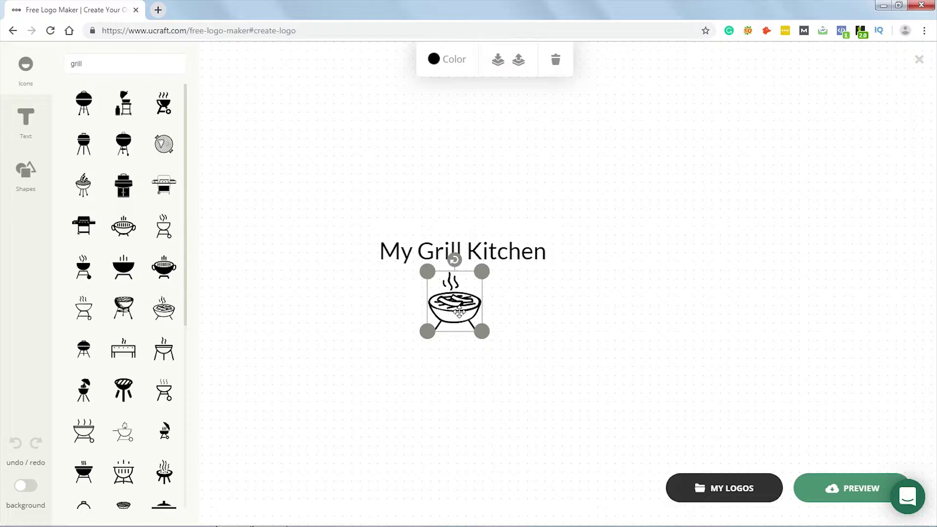
left_click_drag(458, 312, 355, 253)
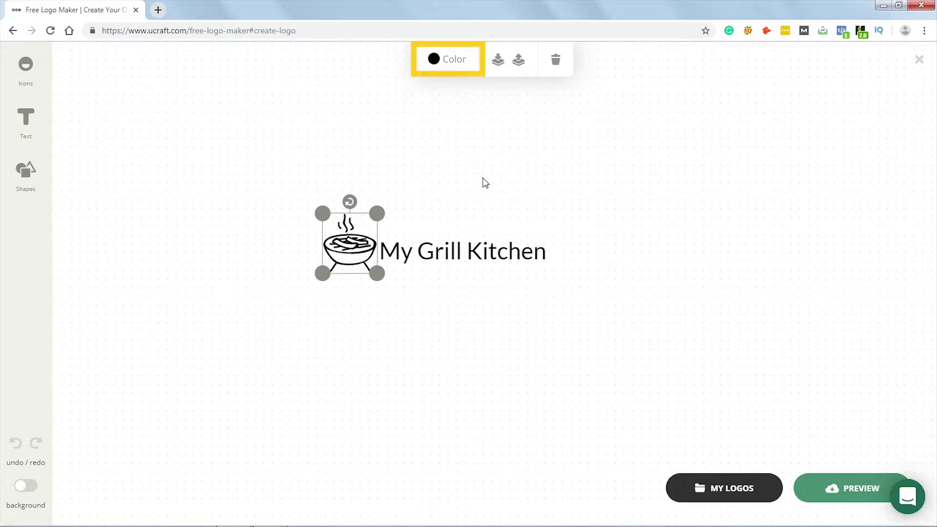
Change the grill icon's flat color to dark red at full opacity.
left_click(433, 61)
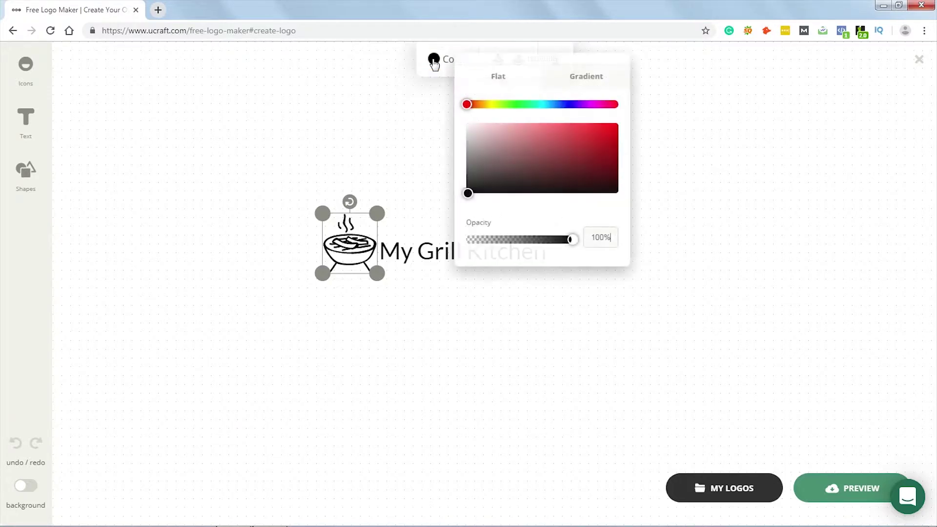
mouse_move(588, 155)
left_mouse_down()
mouse_move(600, 142)
mouse_move(599, 150)
left_mouse_up()
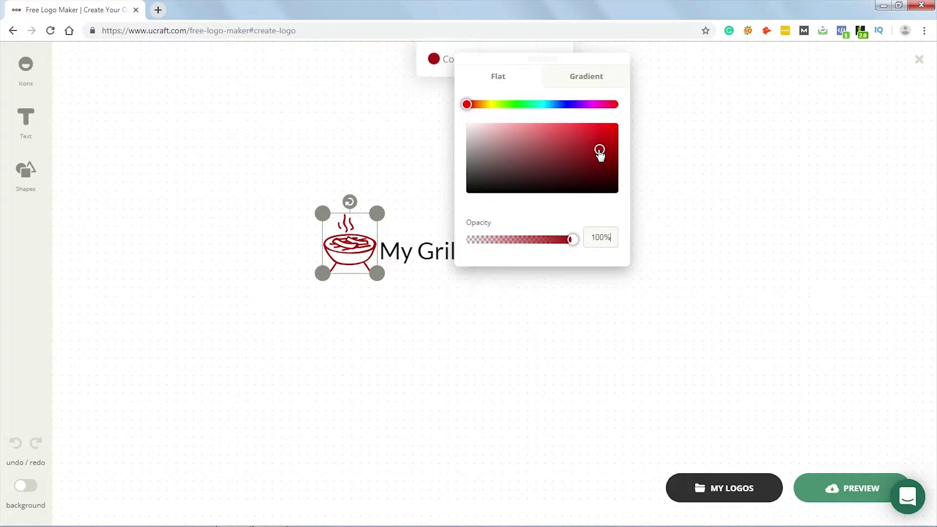
left_click(663, 148)
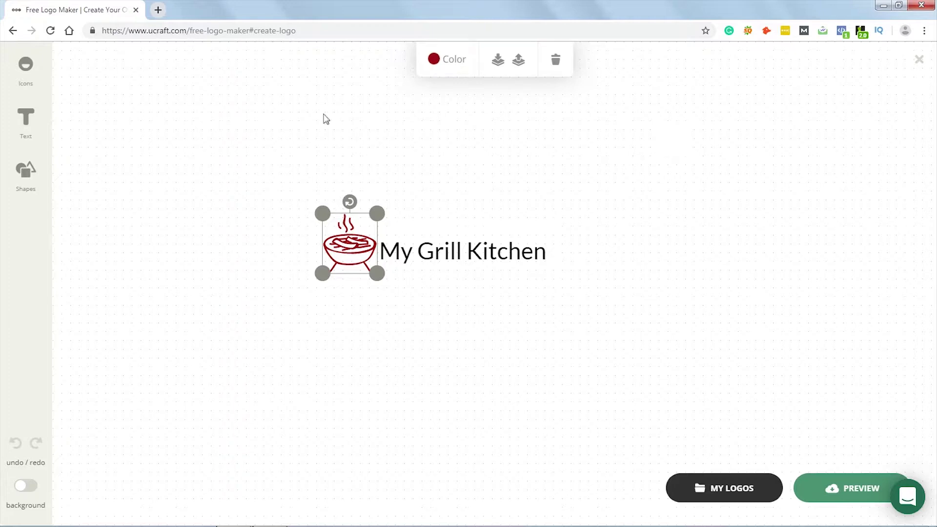
Add the tagline text "Let's eat something delicious" and place it directly below "My Grill Kitchen", aligned with its left edge.
left_click(24, 125)
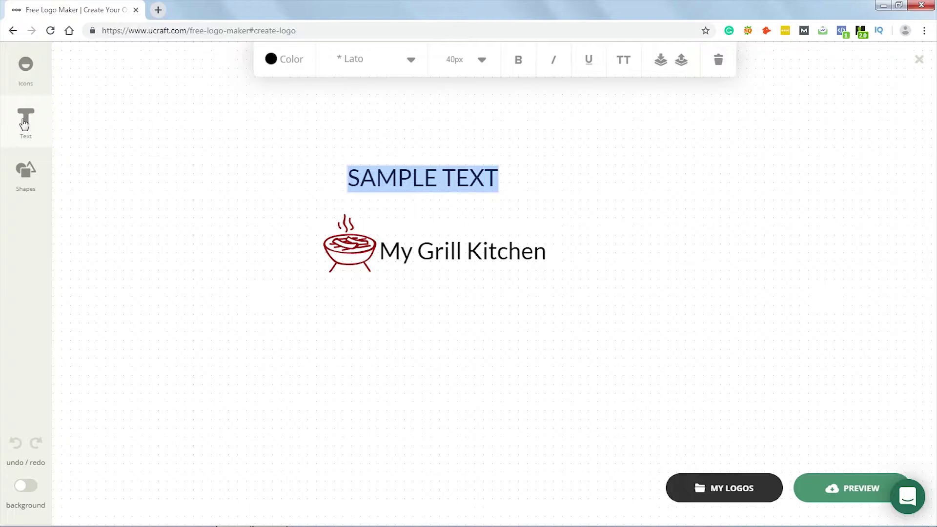
type("Let")
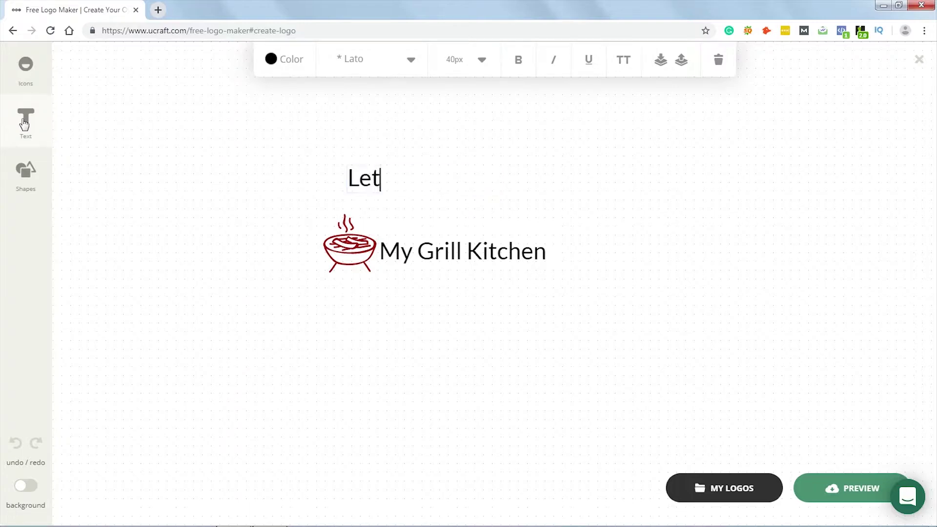
type("'s eat something de")
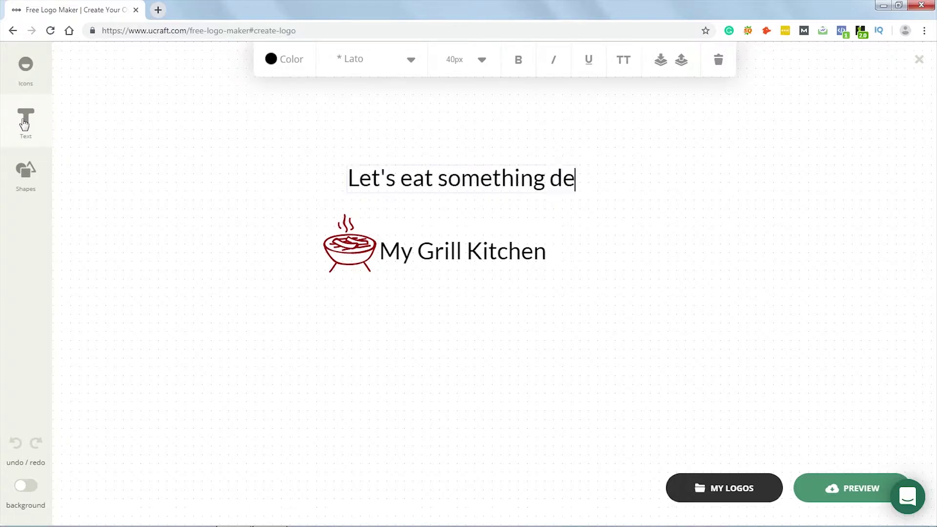
type("licious")
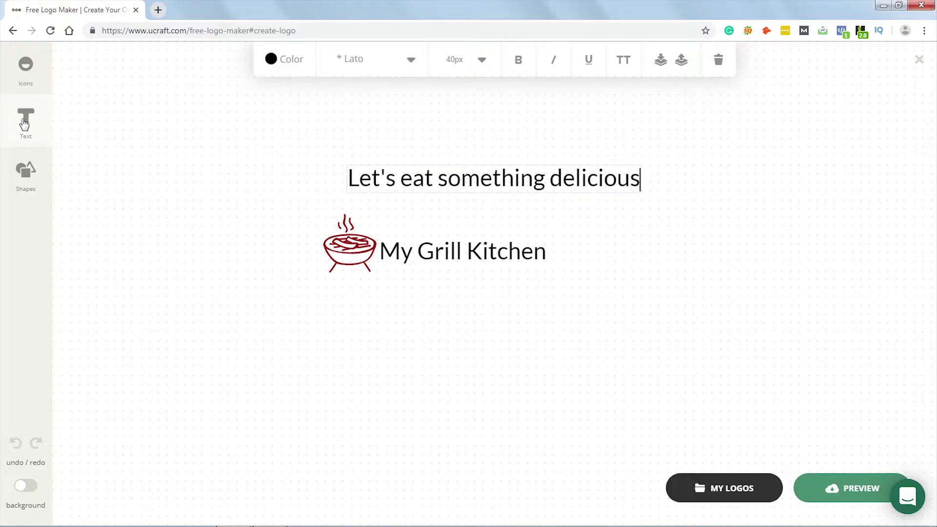
left_click_drag(382, 178, 413, 276)
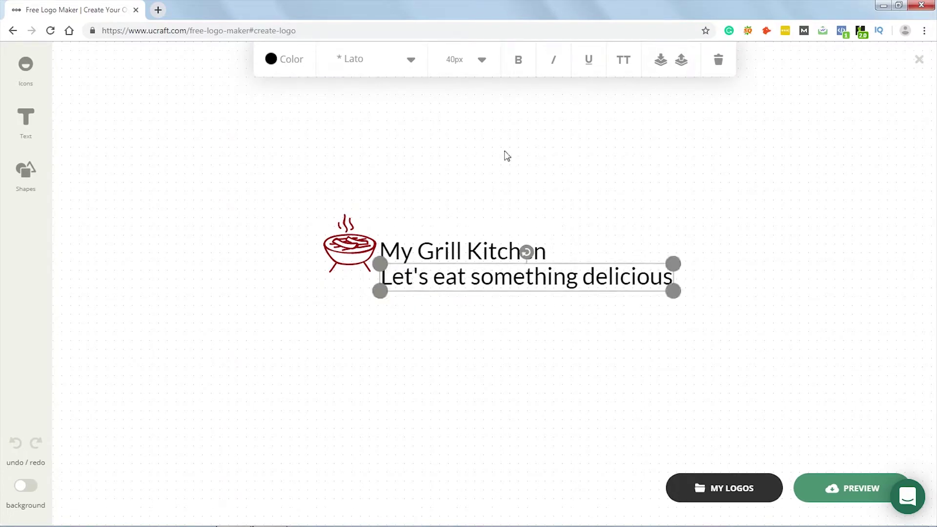
Reduce the tagline's font size to 18px and deselect it.
left_click(482, 62)
left_click(459, 105)
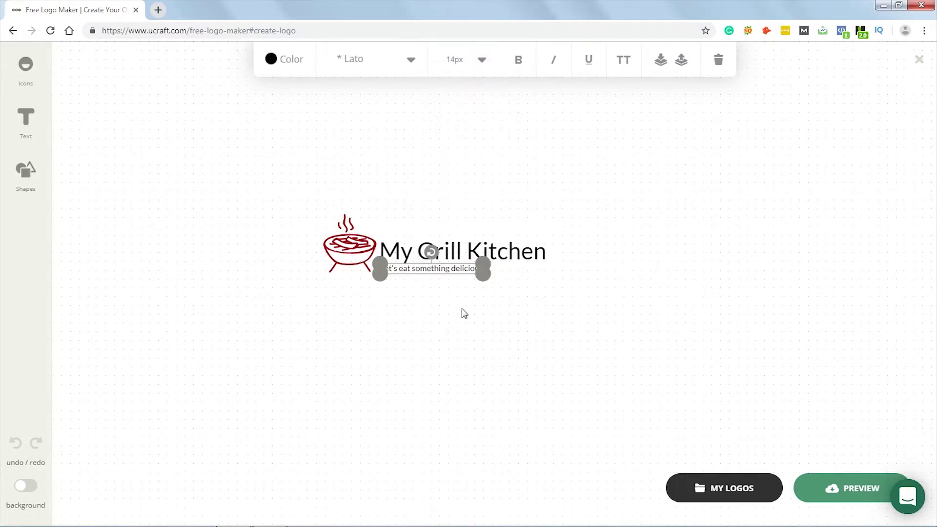
left_click(481, 63)
left_click(454, 119)
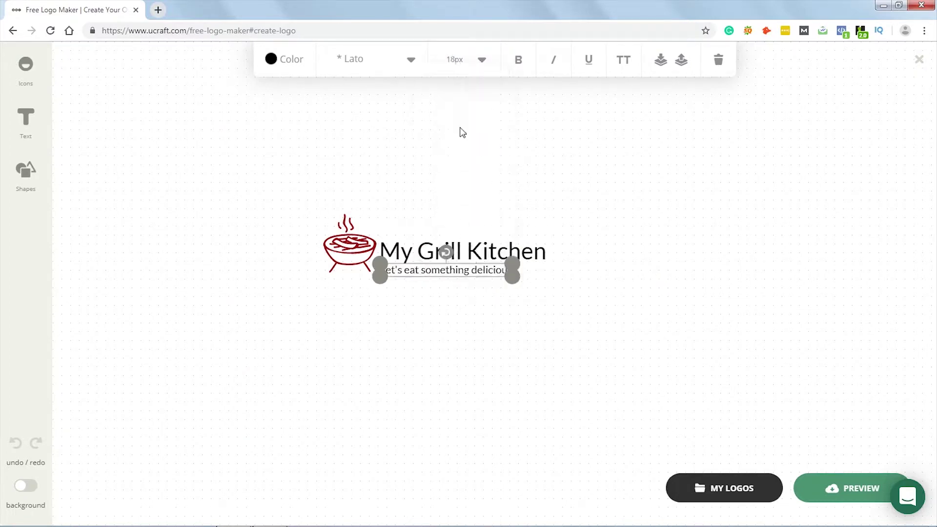
left_click(613, 284)
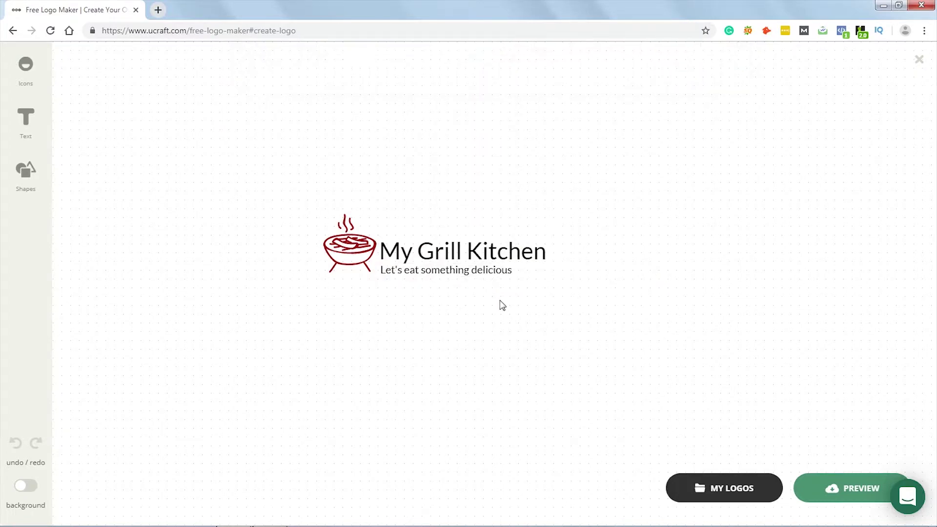
Add the Alex Brush font from Google Fonts to the available fonts.
left_click(447, 252)
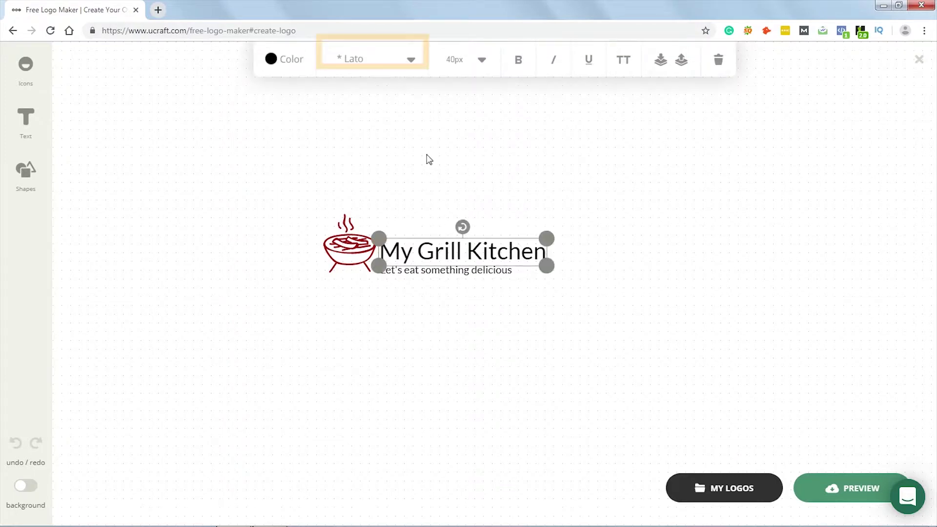
left_click(411, 60)
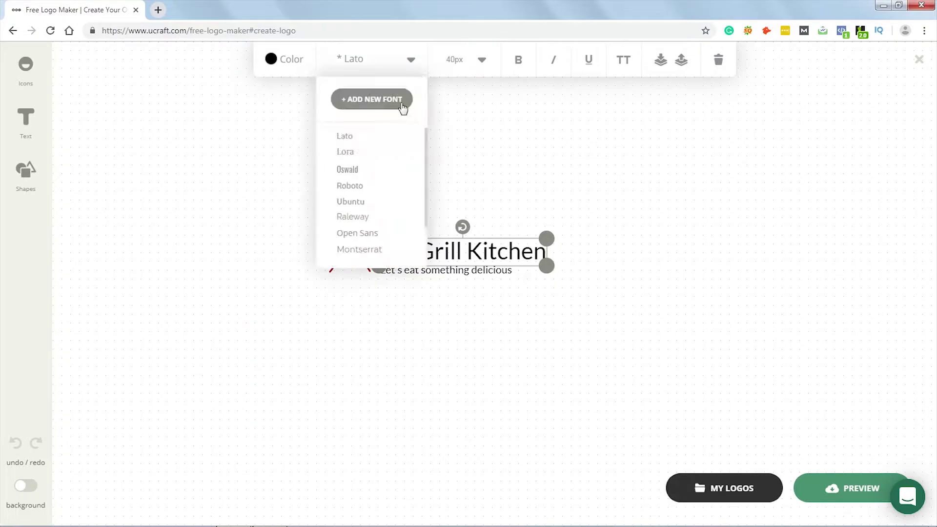
scroll(394, 184, "down", 1)
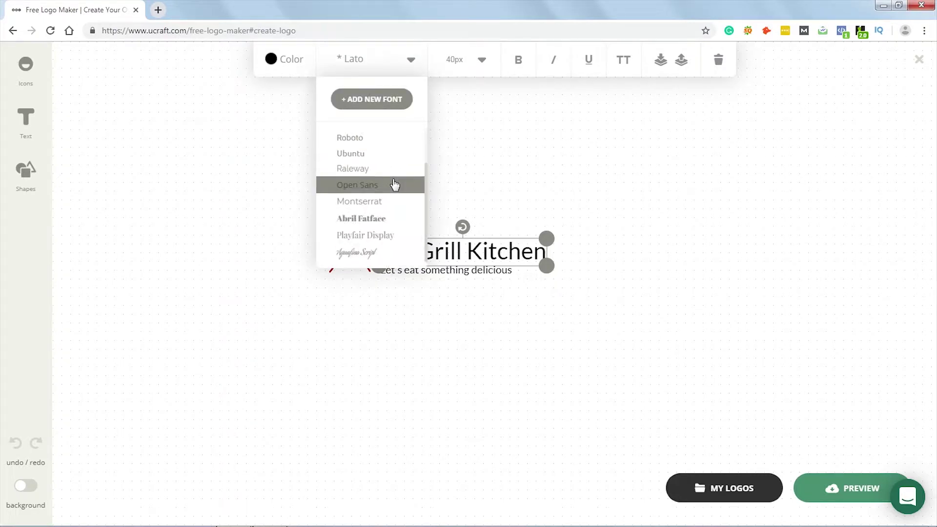
scroll(395, 180, "up", 1)
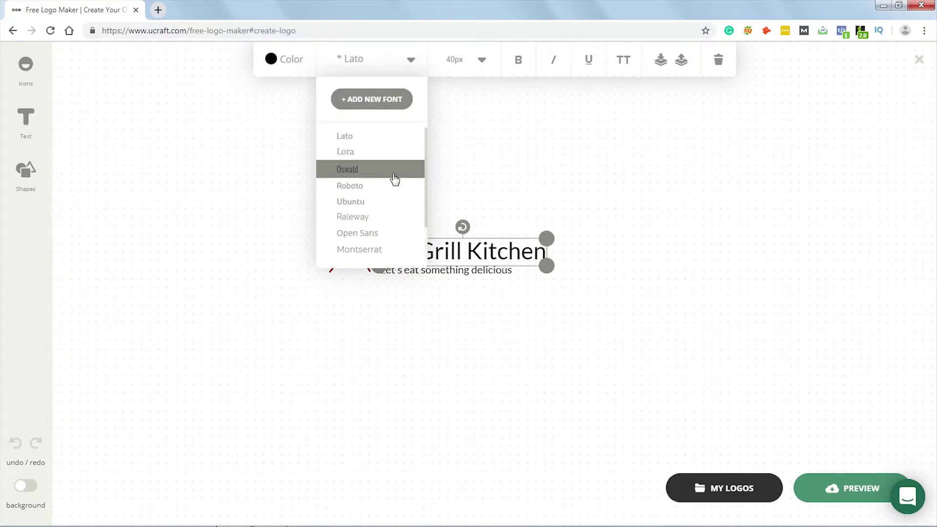
left_click(379, 100)
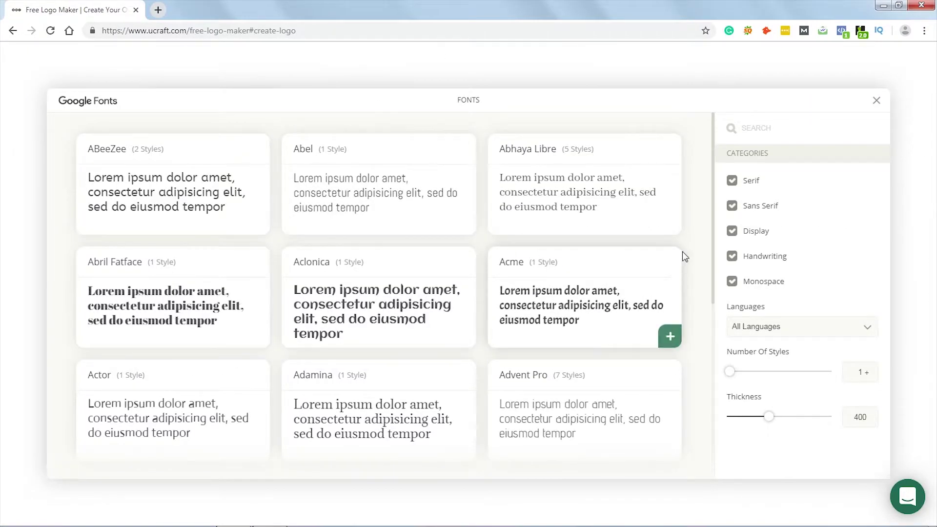
scroll(695, 250, "down", 1)
scroll(694, 250, "down", 4)
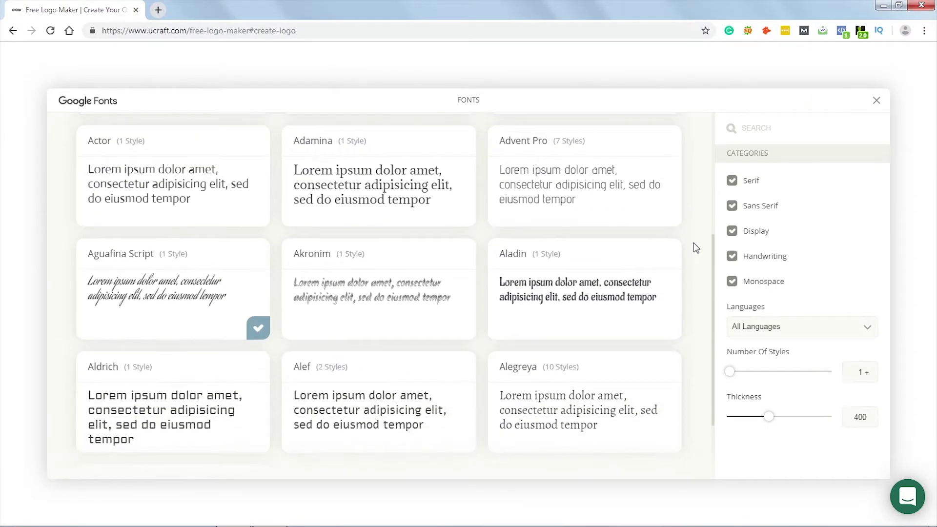
scroll(694, 243, "down", 2)
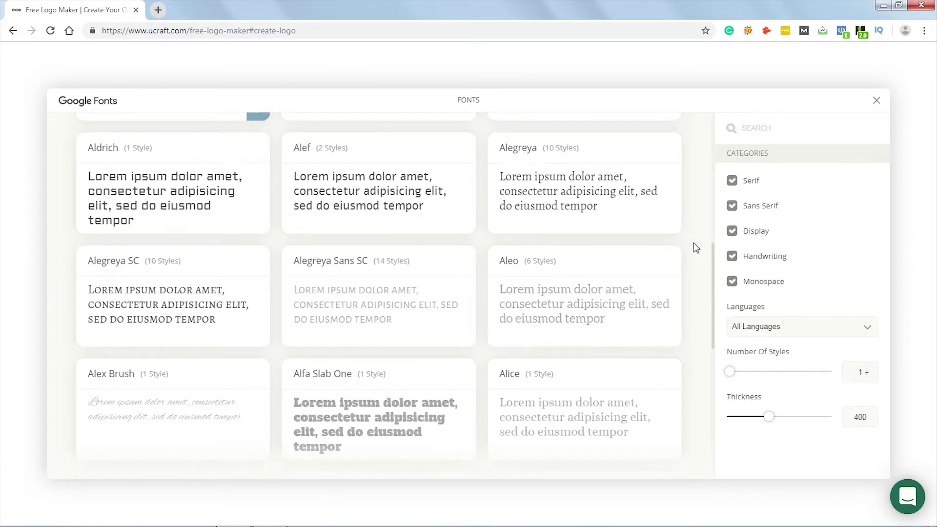
scroll(693, 243, "down", 1)
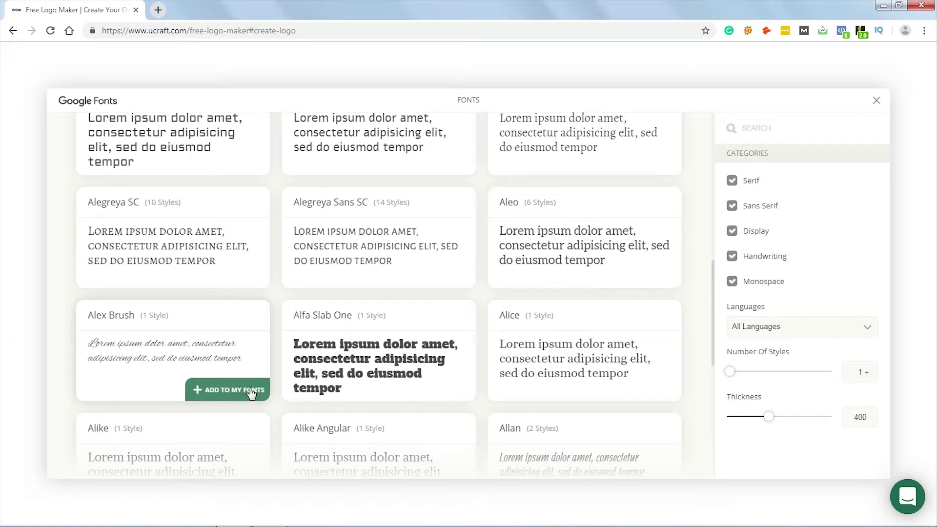
left_click(252, 393)
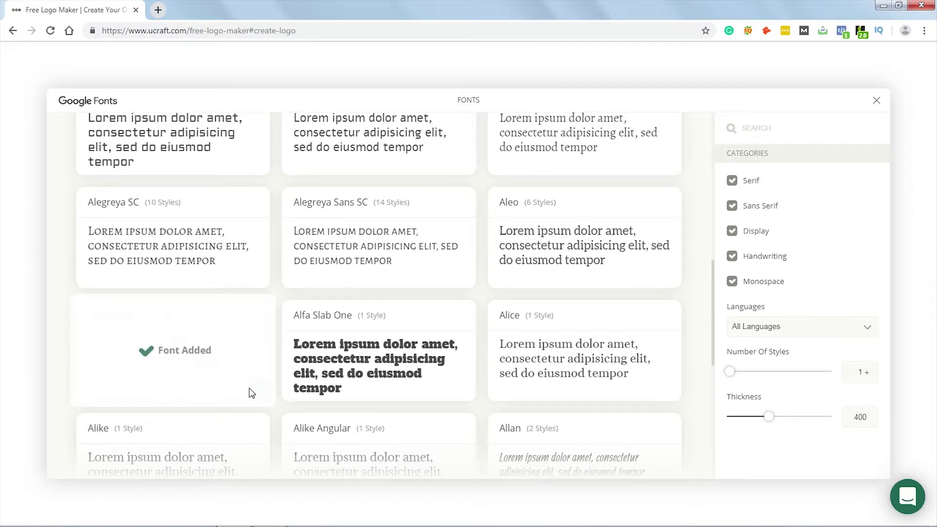
left_click(877, 104)
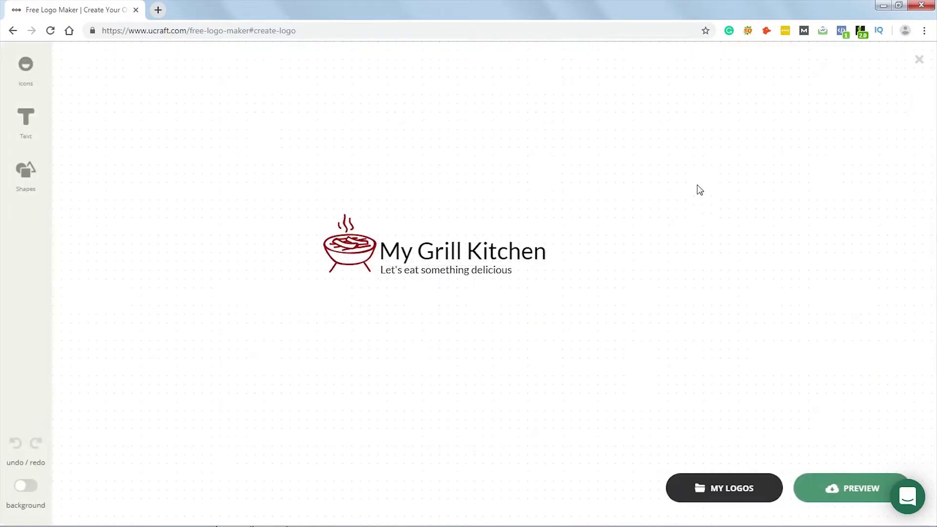
Apply the Alex Brush font to the "My Grill Kitchen" text.
left_click(500, 249)
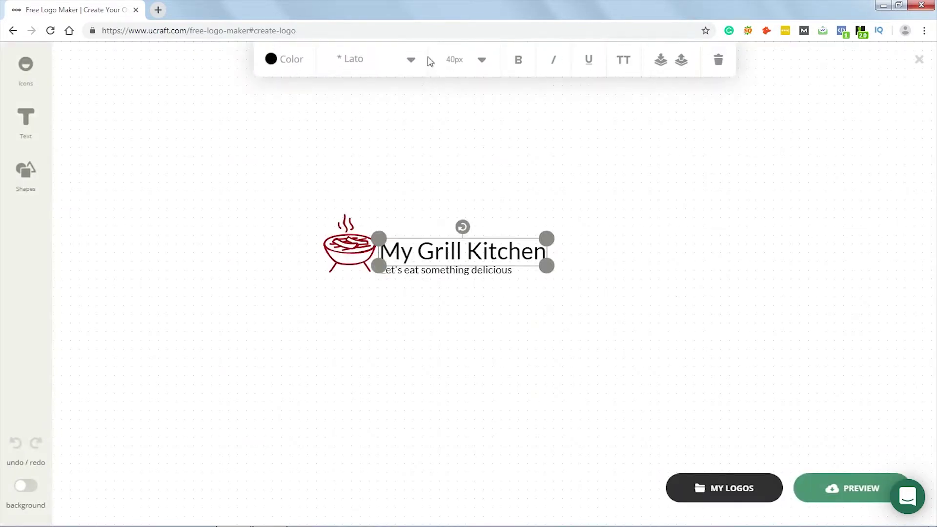
left_click(411, 61)
scroll(400, 161, "down", 2)
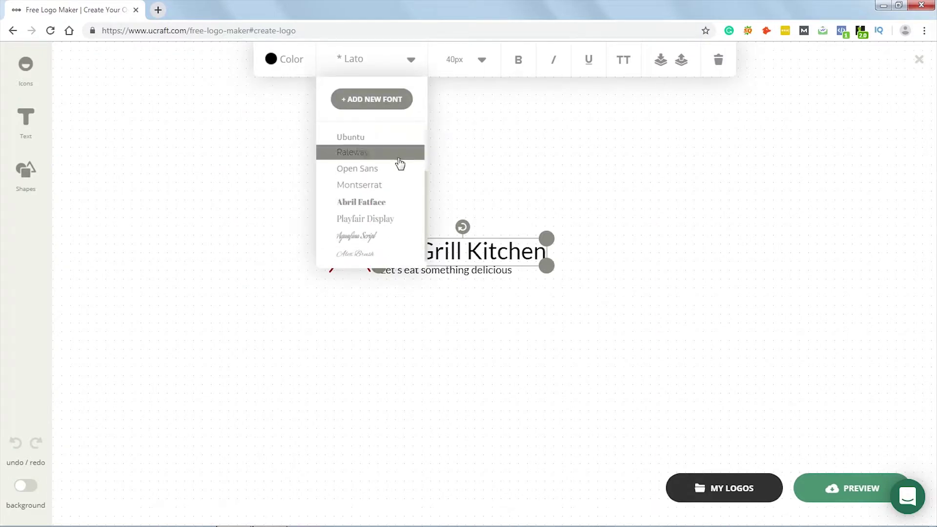
left_click(349, 254)
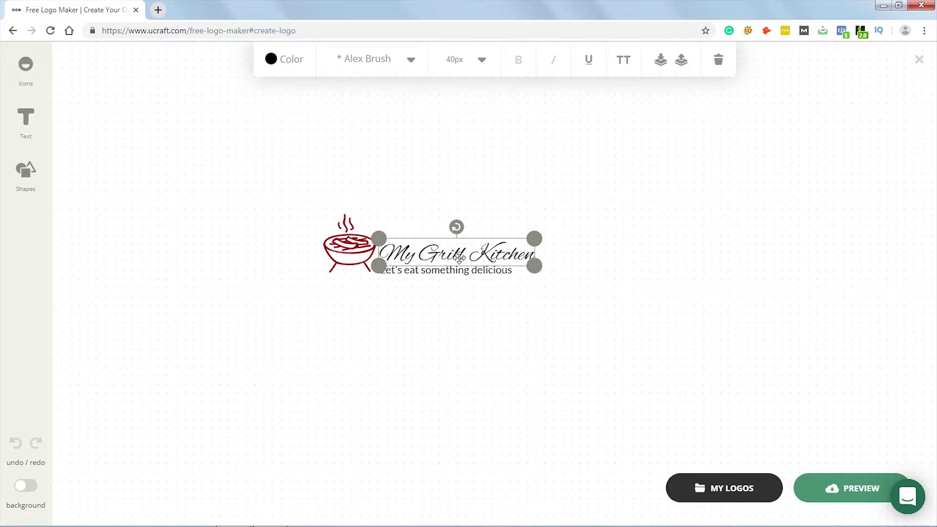
Color the "My Grill Kitchen" text dark red to match the icon, and nudge the grill icon slightly down toward the text baseline.
left_click(272, 61)
left_click_drag(434, 119, 433, 135)
left_click(503, 103)
left_click(610, 347)
left_click(351, 257)
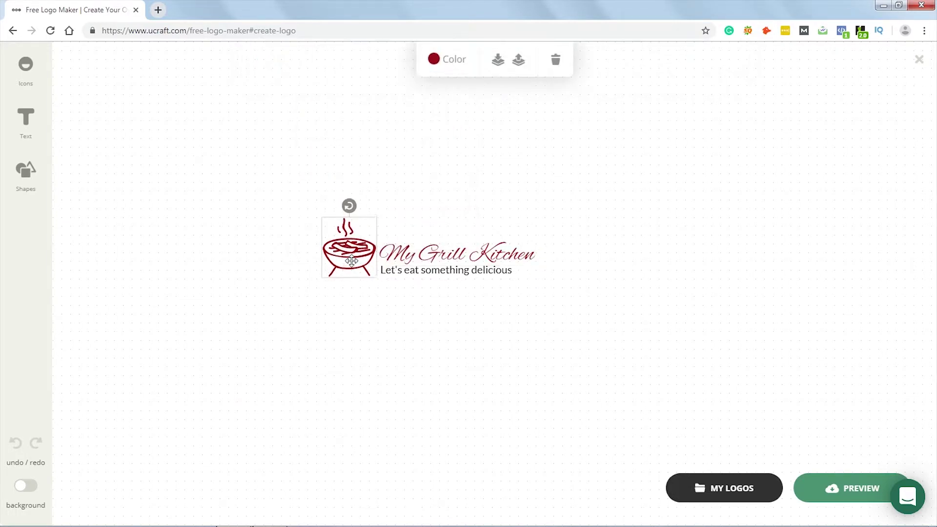
left_click(651, 258)
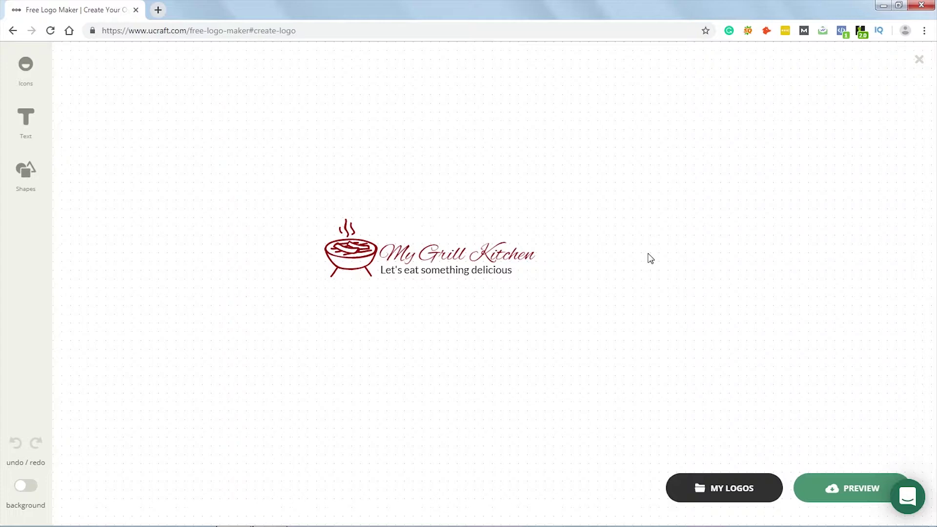
Insert several spaces between "My" and "Grill" in the title, and place the grill icon in the gap, scaled down to fit.
left_click(421, 254)
left_click(419, 254)
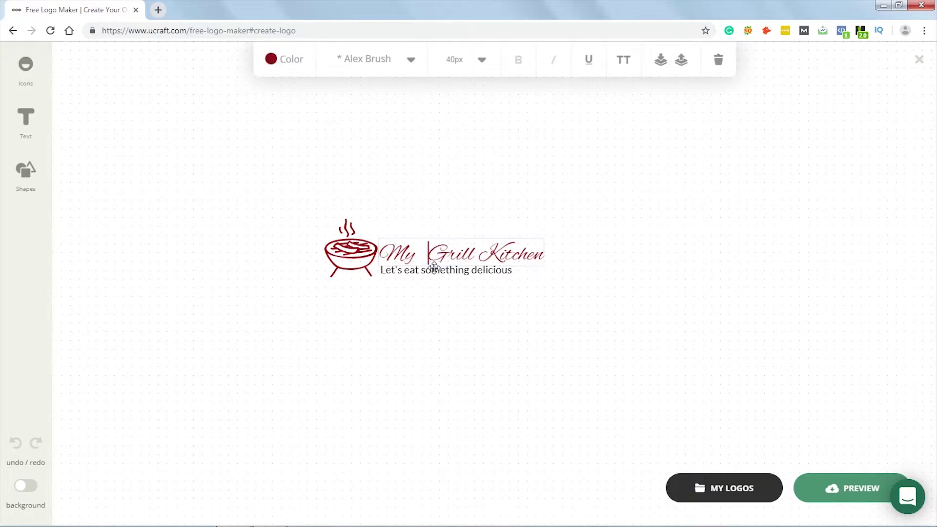
left_click(353, 259)
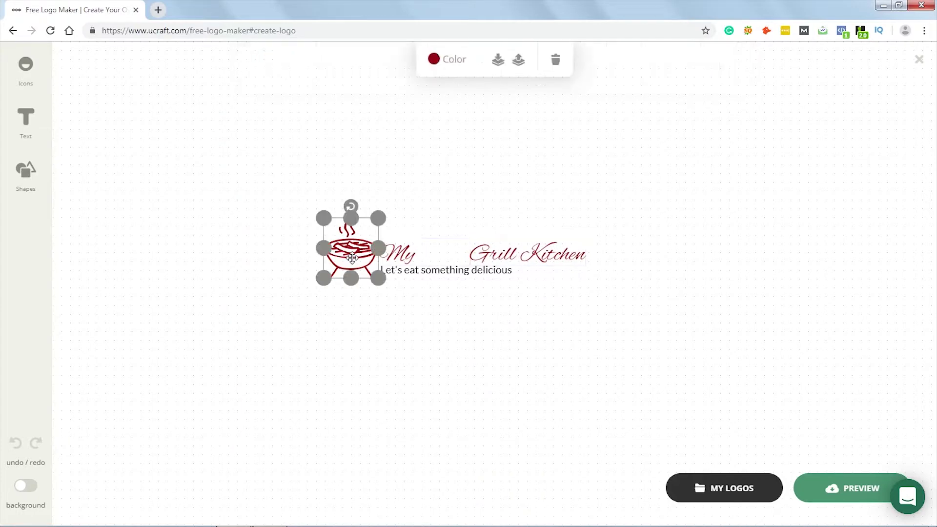
left_click_drag(352, 258, 442, 243)
left_click_drag(470, 202, 460, 230)
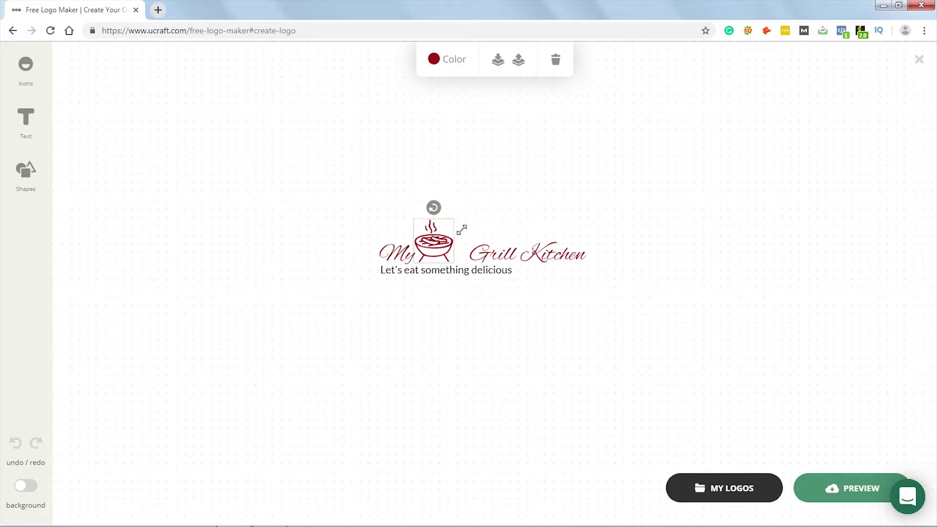
Send the "My Grill Kitchen" text behind the grill icon and nudge the icon slightly.
left_click(432, 247)
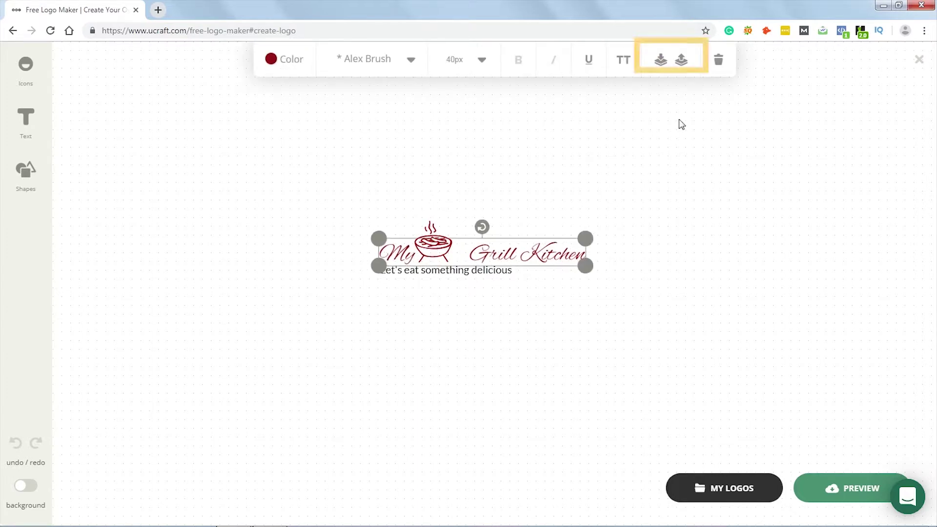
left_click(661, 61)
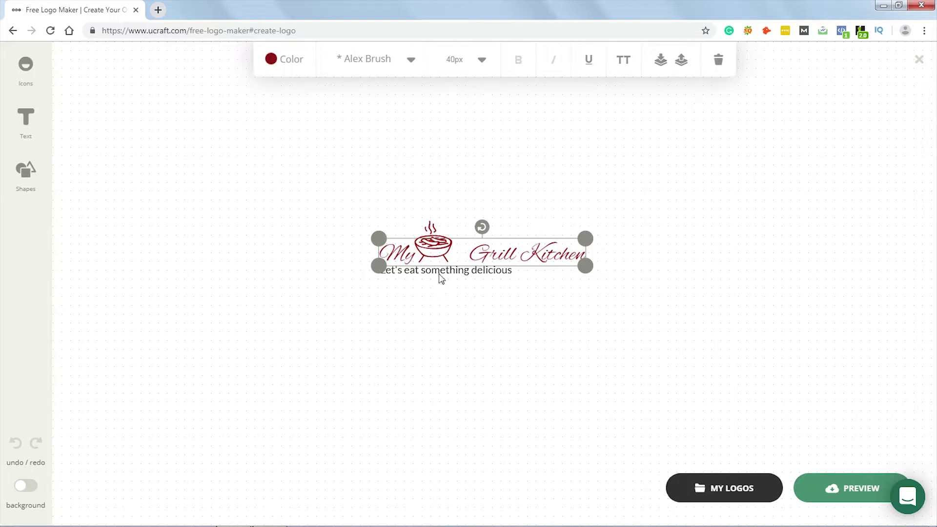
left_click(433, 247)
left_click_drag(433, 246, 432, 246)
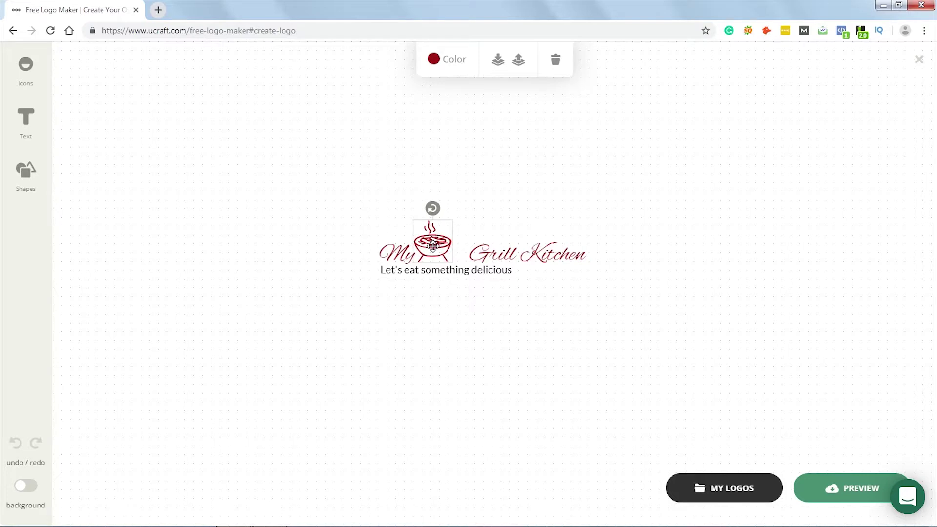
Remove three spaces before "Grill" to tighten the title, and center the grill icon in the remaining gap.
double_click(478, 254)
left_click(471, 254)
key("BackSpace")
key("BackSpace")
key("BackSpace")
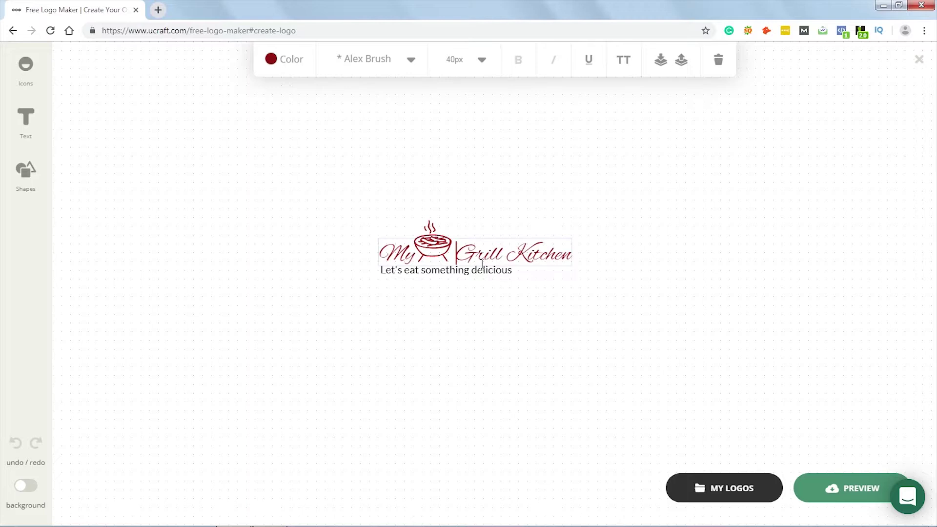
left_click(339, 286)
left_click(433, 242)
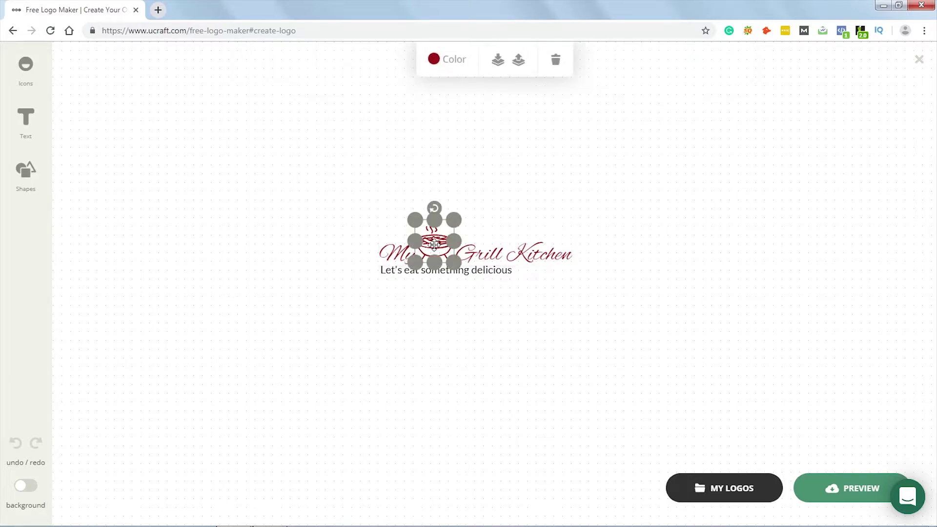
left_click(677, 239)
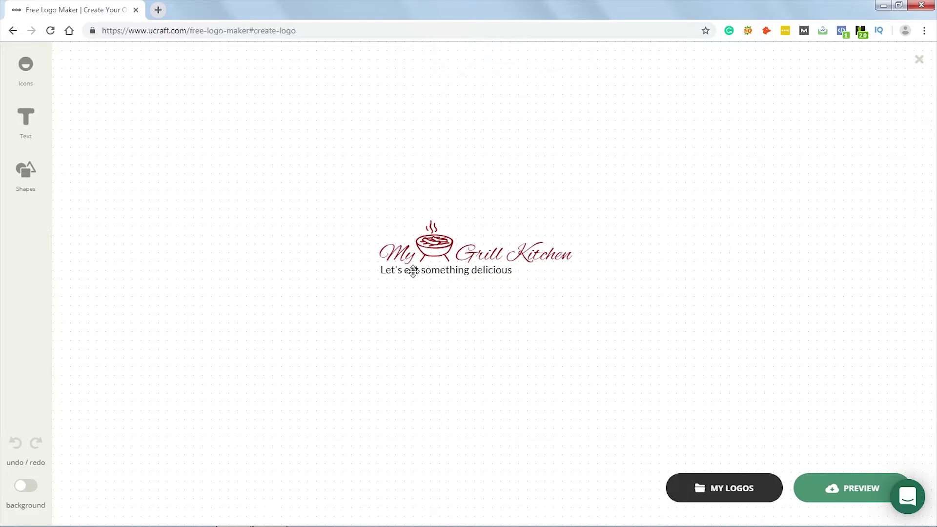
Move the tagline under "Grill Kitchen" and shrink it to 15px so it spans those two words.
left_click_drag(413, 271, 477, 272)
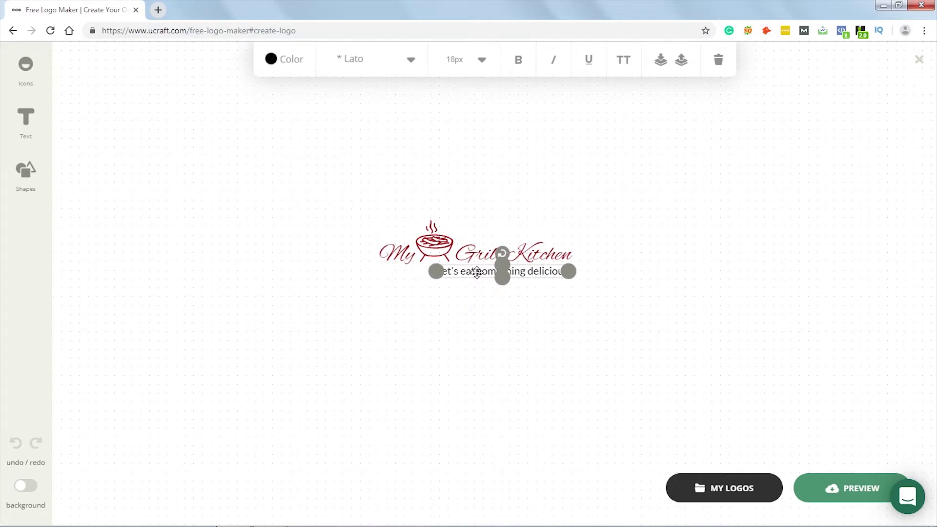
mouse_move(566, 277)
left_mouse_down()
mouse_move(512, 270)
mouse_move(566, 278)
left_mouse_up()
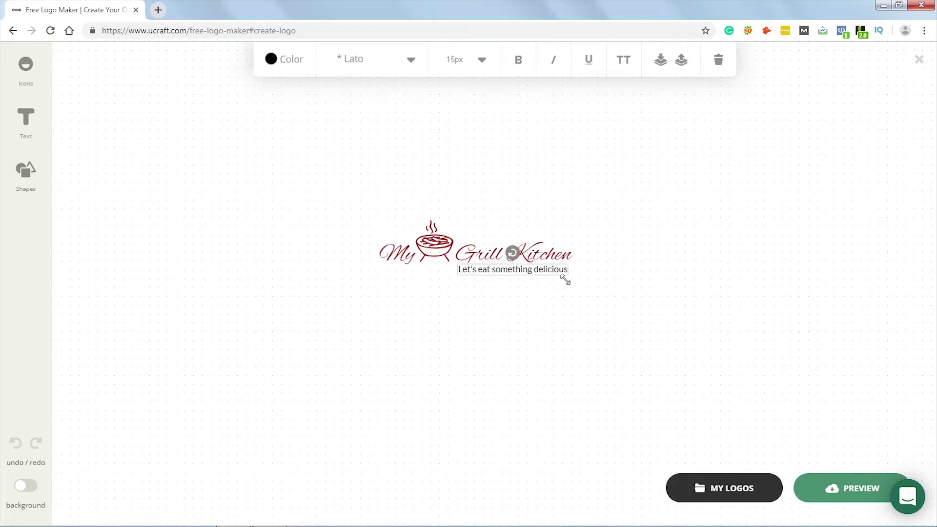
left_click(626, 240)
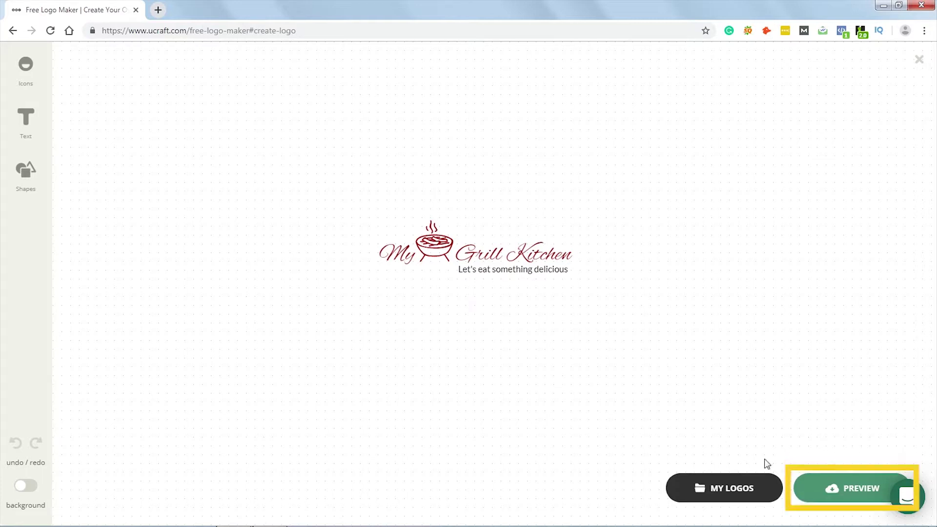
Preview the logo on the business card, tablet and T-shirt mockups, and return to the editor.
left_click(851, 492)
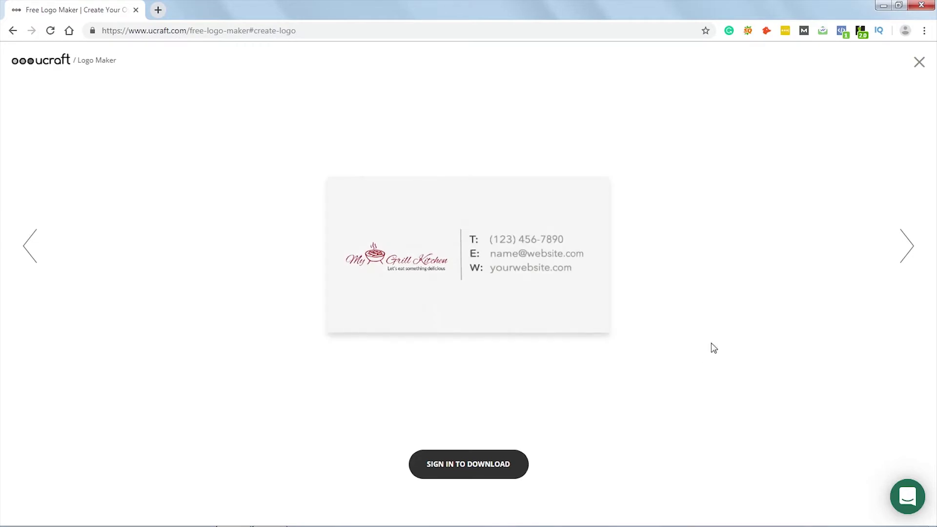
left_click(907, 245)
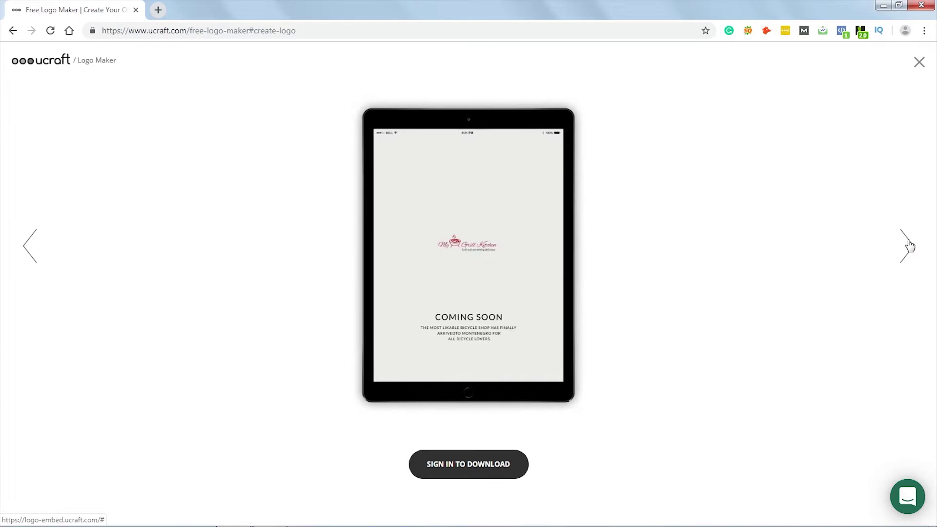
left_click(908, 245)
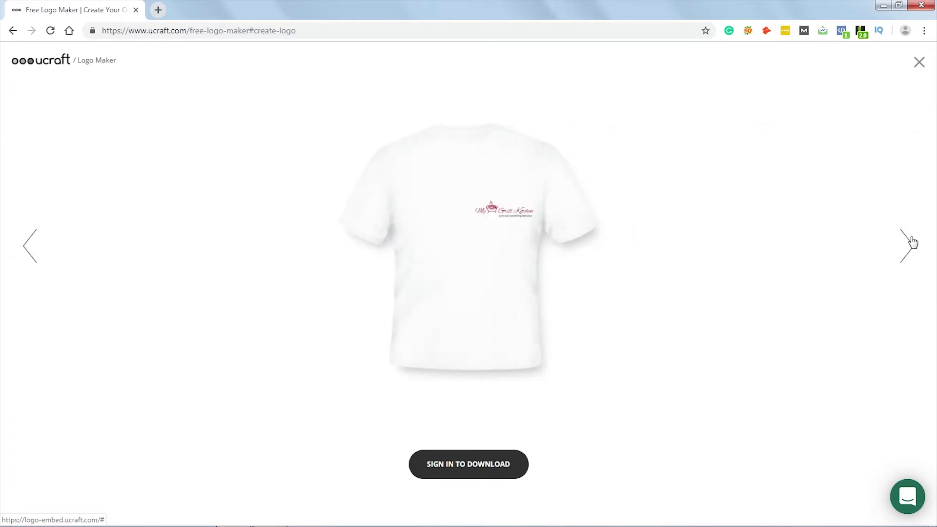
left_click(918, 62)
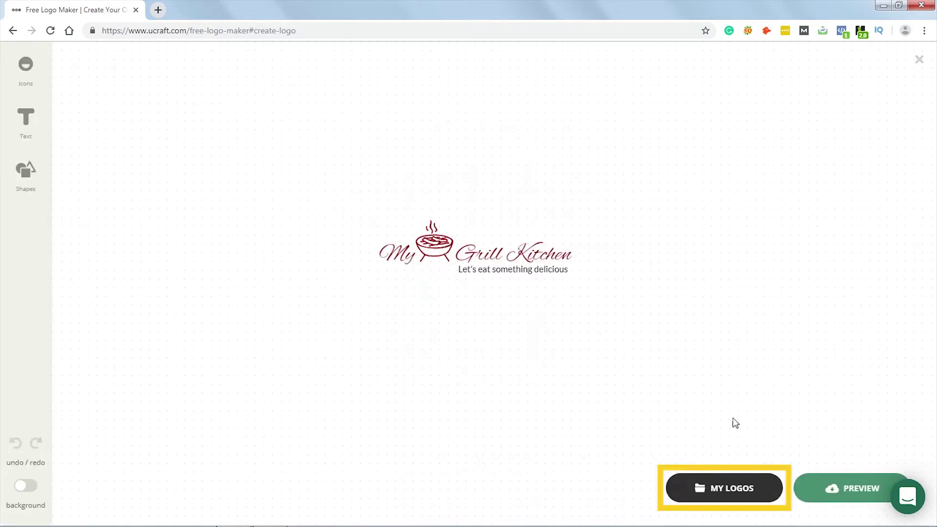
Request the saved logos and sign up for a new account with a name, e-mail and account password.
left_click(716, 493)
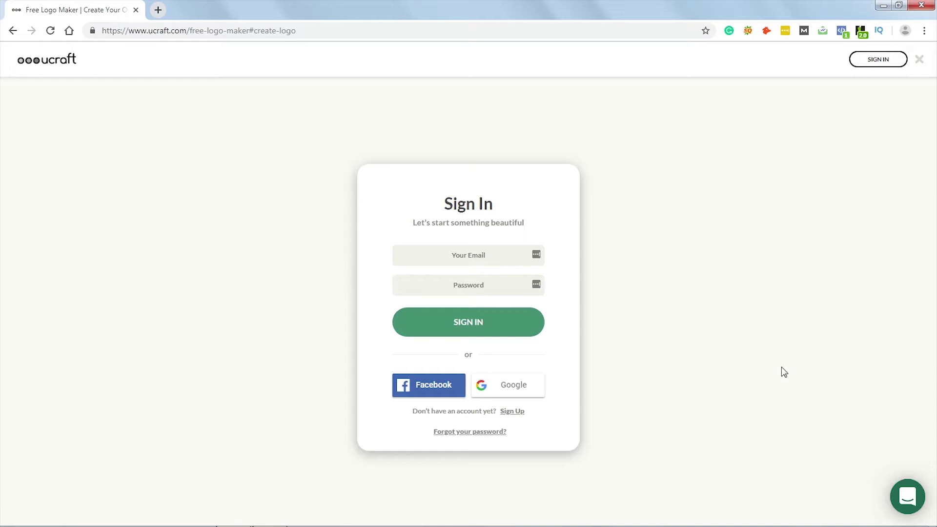
left_click(512, 416)
left_click(468, 223)
type("Ananda")
key("Tab")
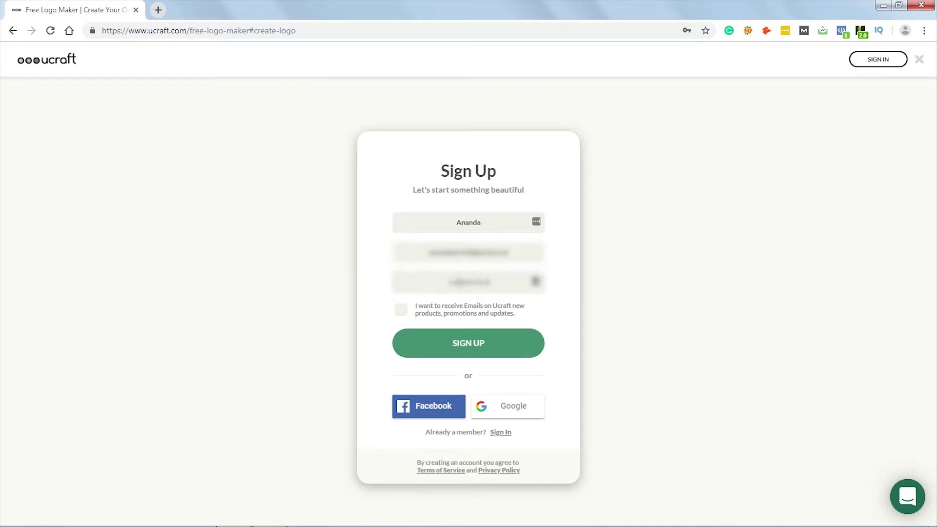
left_click(472, 346)
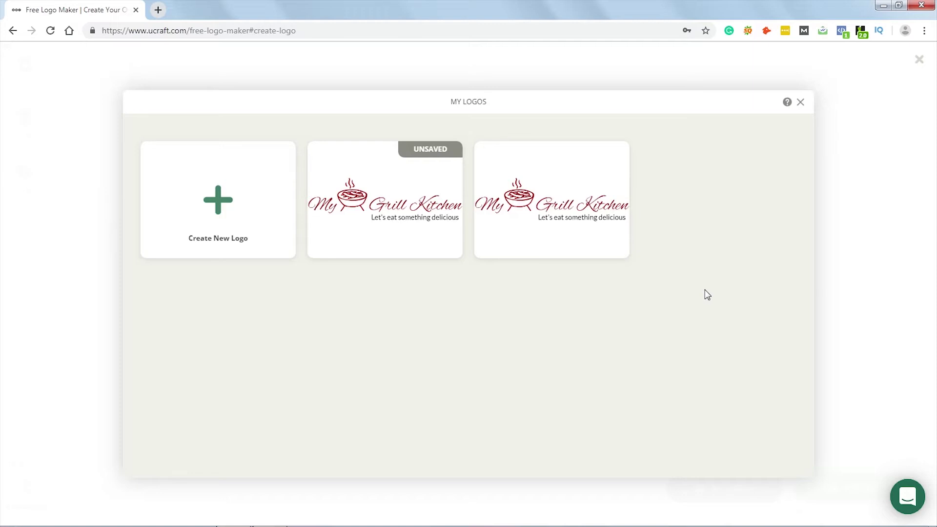
Download the saved logo as the free .PNG file, and view the downloaded image.
mouse_move(548, 233)
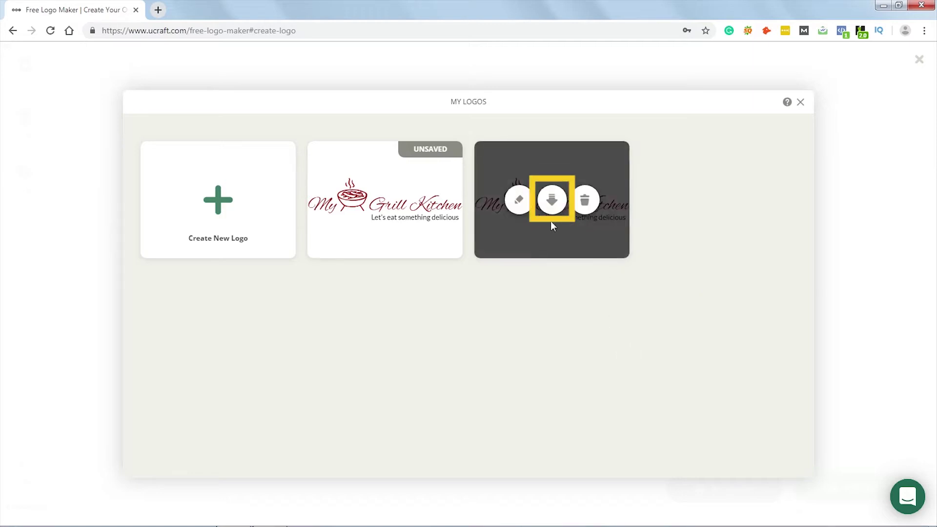
left_click(552, 202)
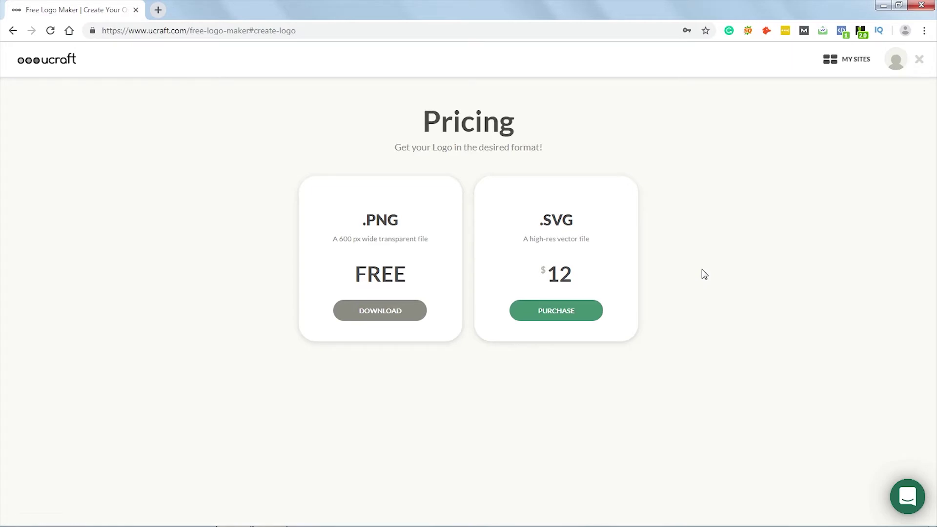
left_click(379, 315)
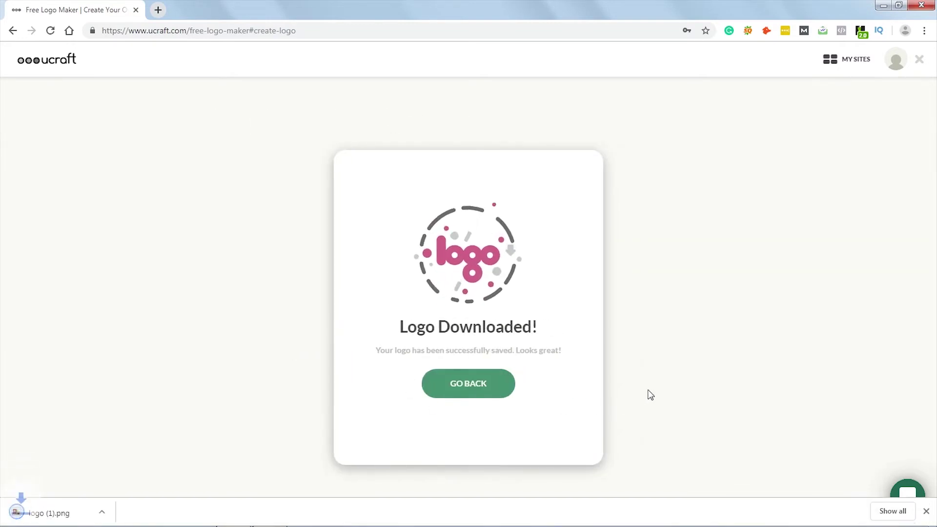
left_click(44, 513)
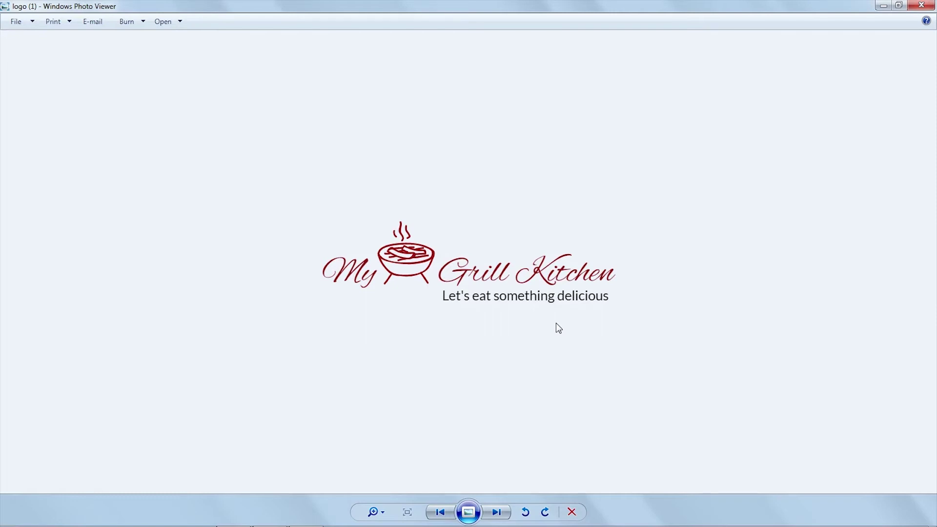
left_click(919, 7)
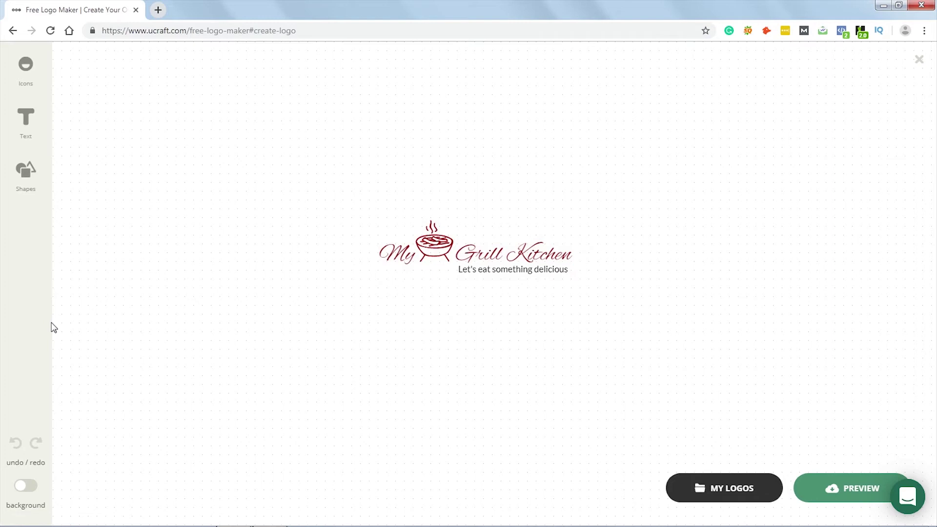
Reopen the saved "My Grill Kitchen" logo for editing from the saved logos.
left_click(721, 488)
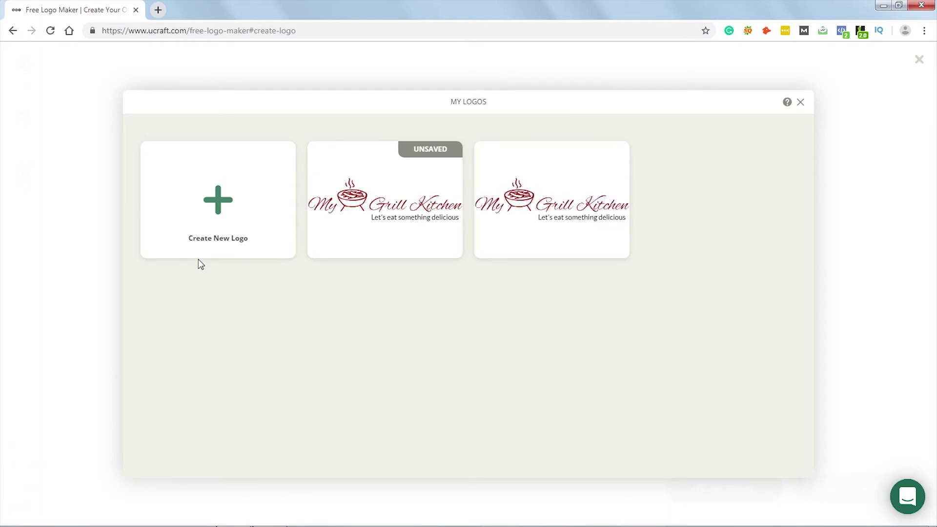
mouse_move(519, 201)
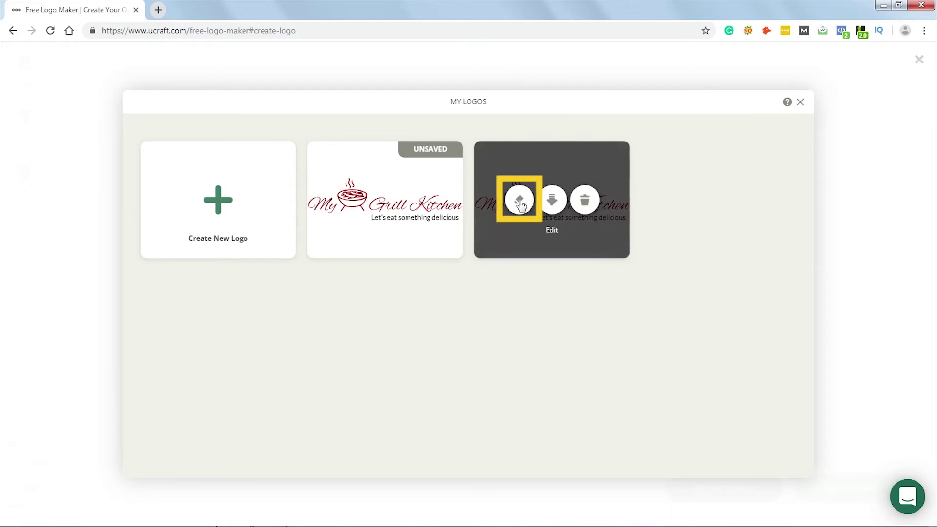
left_click(520, 201)
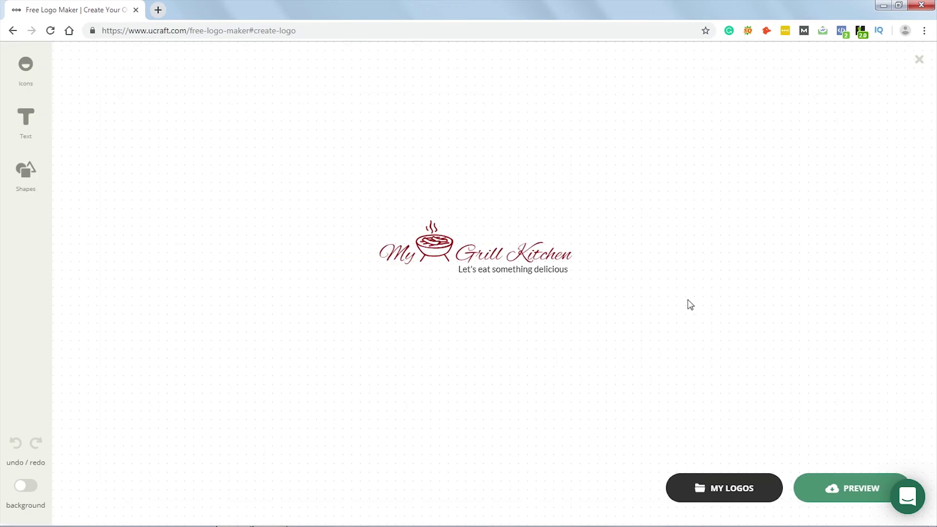